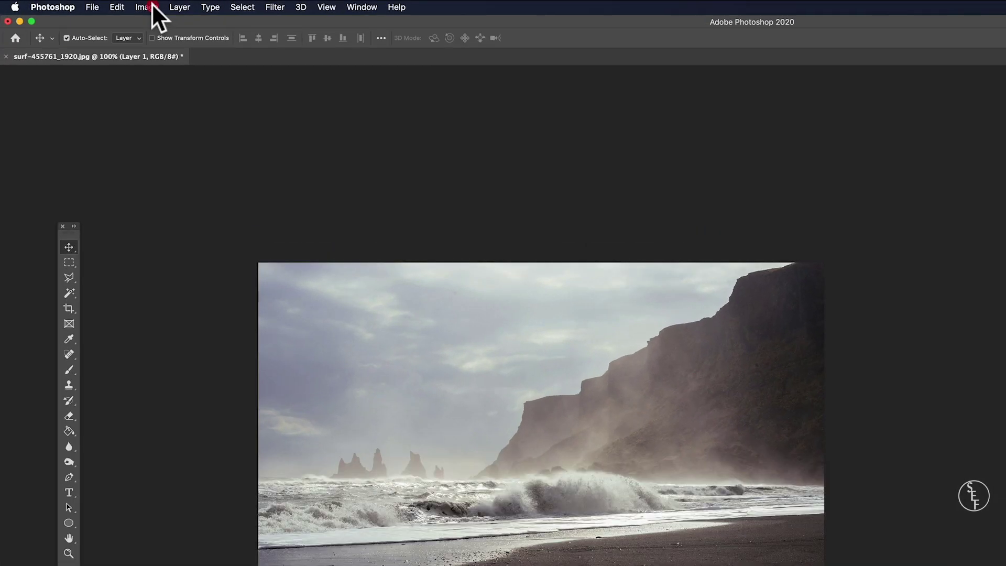
# Rotate the canvas 180° and then 90° clockwise, undoing each rotation.
pyautogui.click(99, 4)
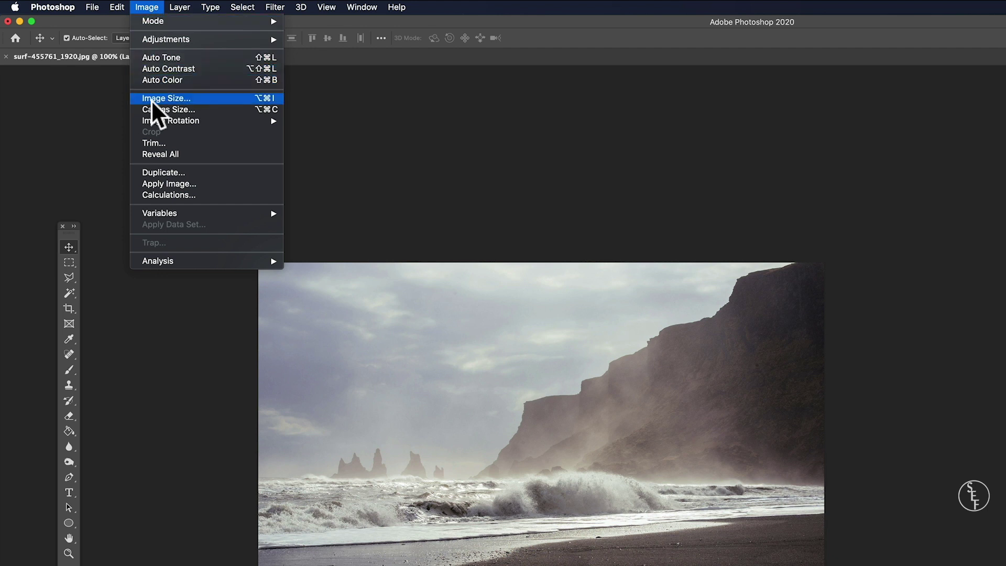
pyautogui.moveTo(222, 121)
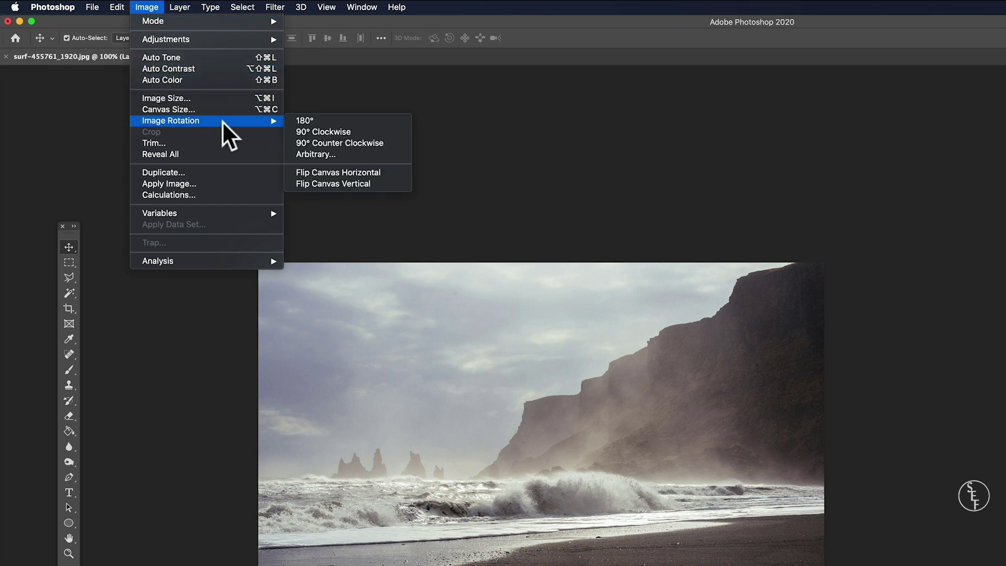
pyautogui.click(329, 121)
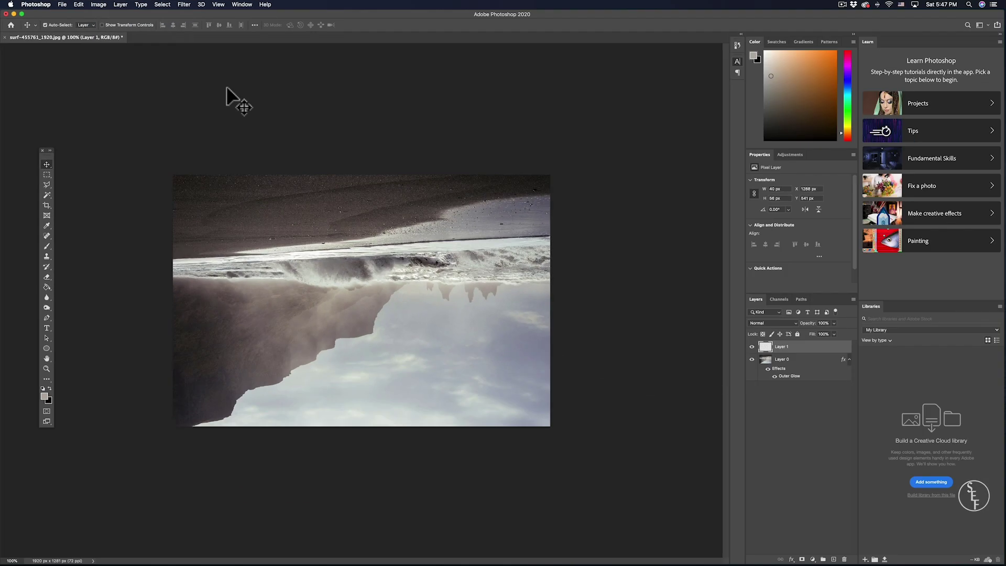
pyautogui.press('super+z')
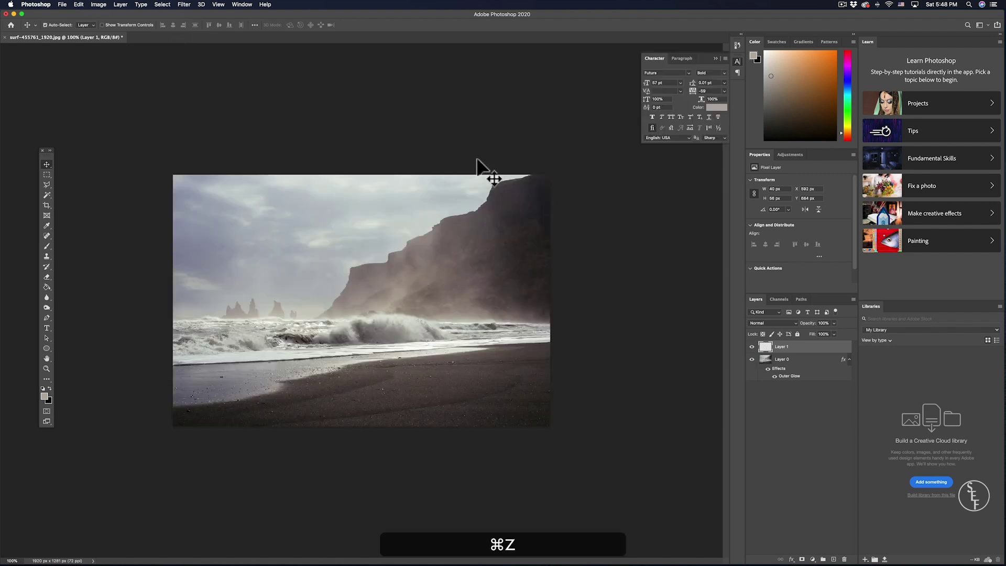
pyautogui.click(99, 4)
pyautogui.moveTo(121, 80)
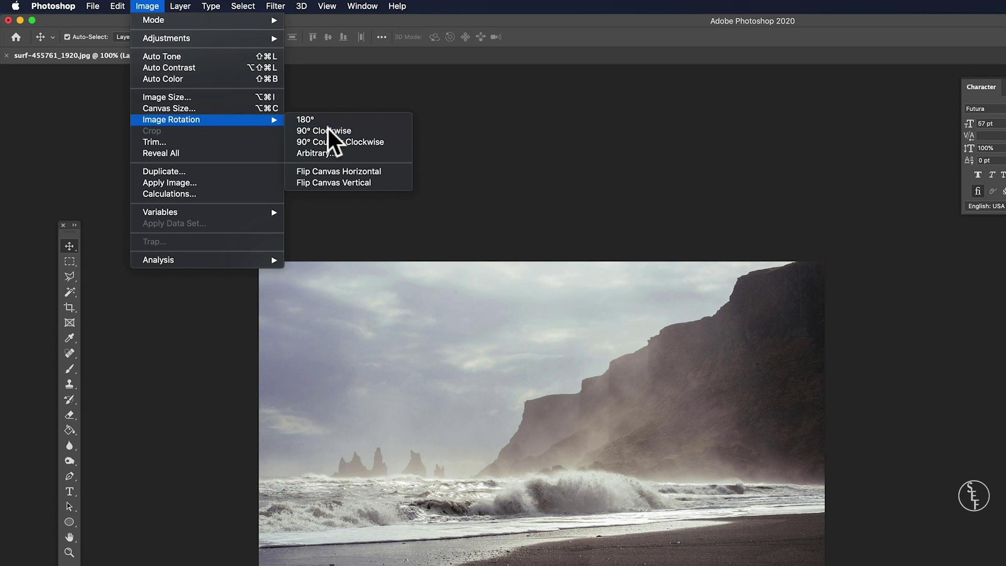
pyautogui.click(328, 129)
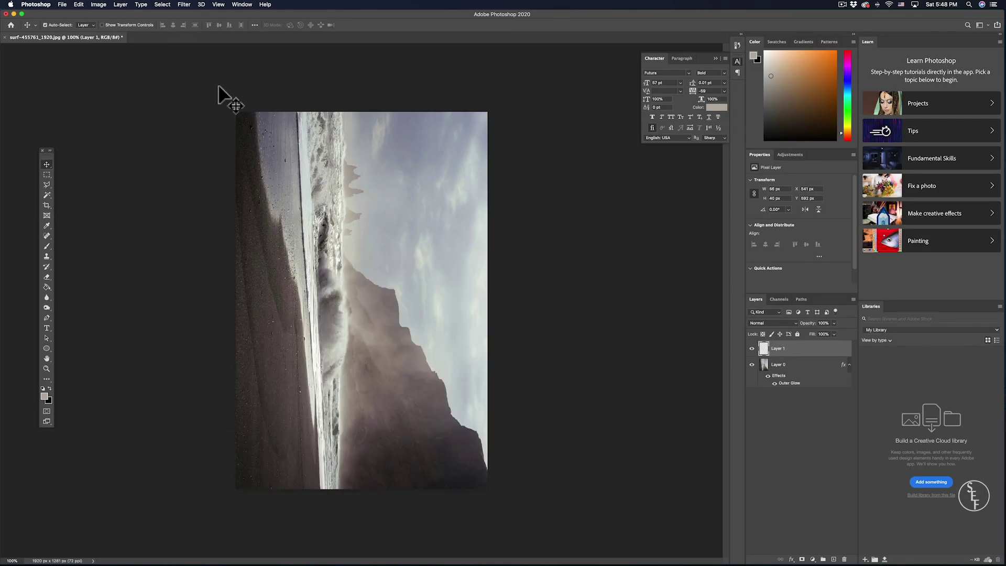
pyautogui.press('super+z')
# Rotate the canvas 90° counter-clockwise, then by a custom 45°, undoing each.
pyautogui.click(99, 4)
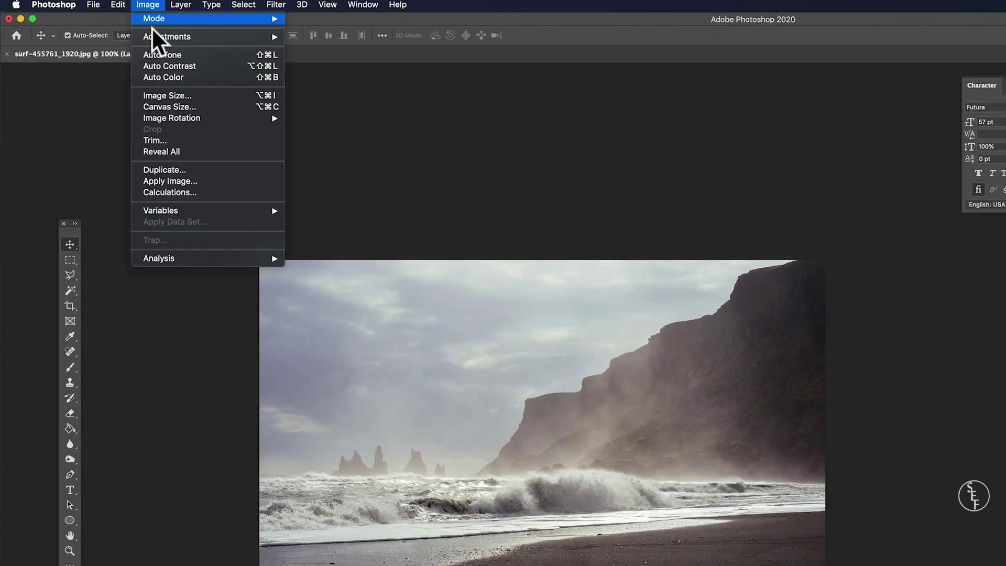
pyautogui.moveTo(170, 118)
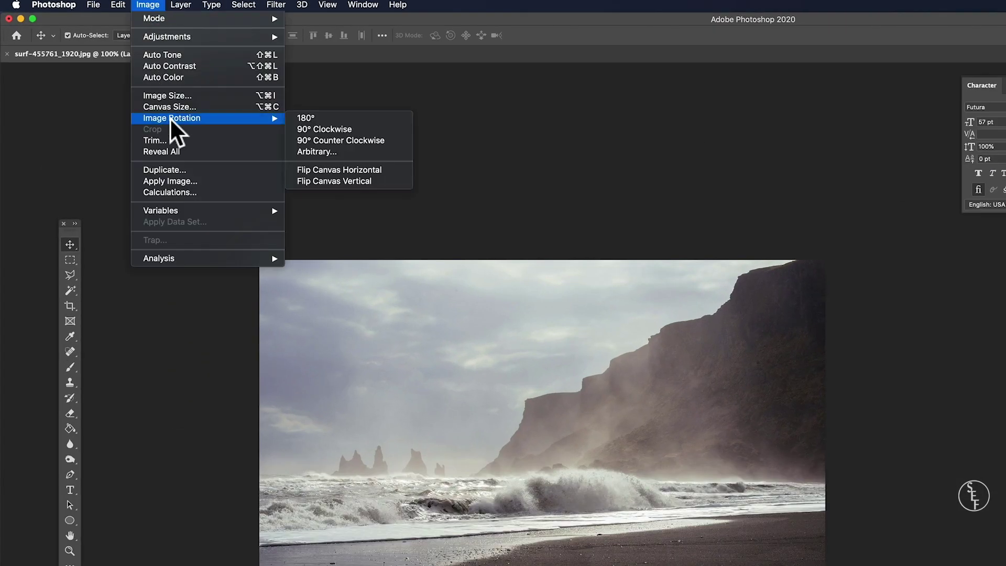
pyautogui.click(360, 140)
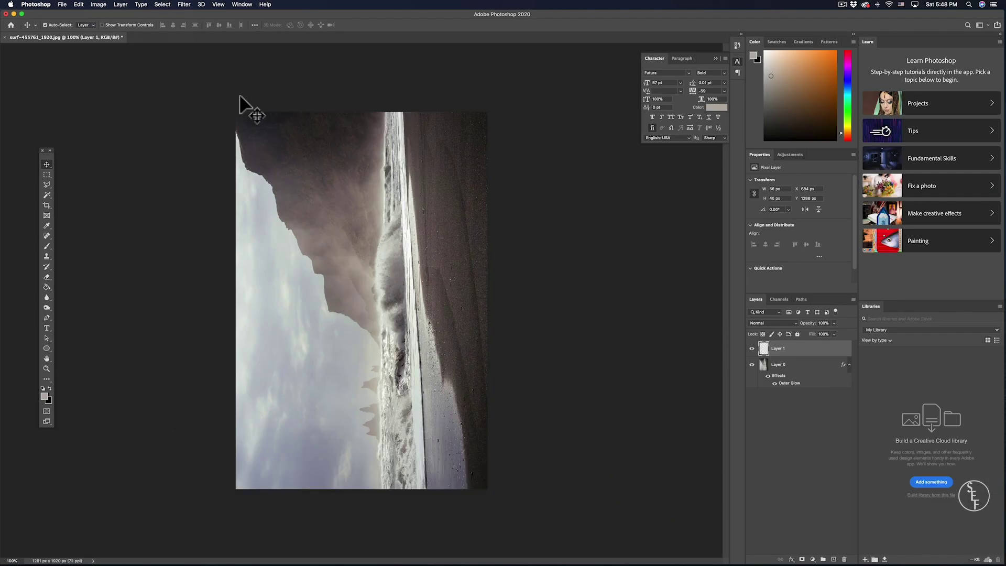
pyautogui.press('super+z')
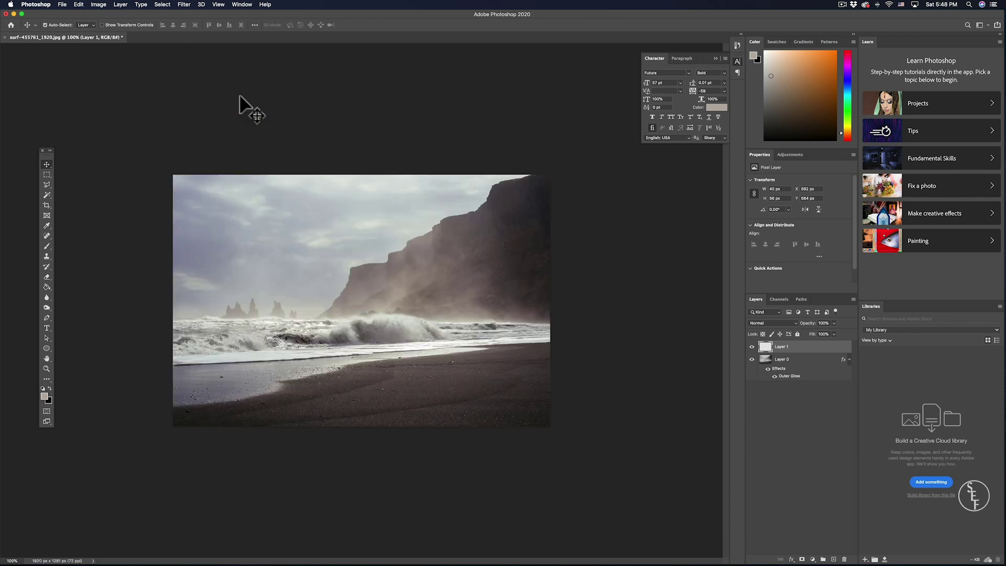
pyautogui.click(99, 4)
pyautogui.moveTo(100, 79)
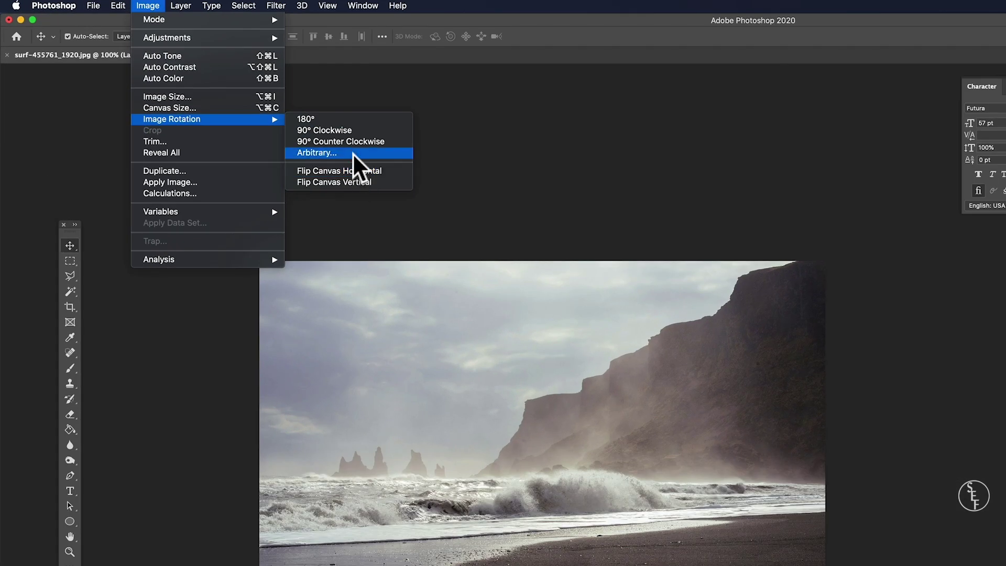
pyautogui.click(340, 153)
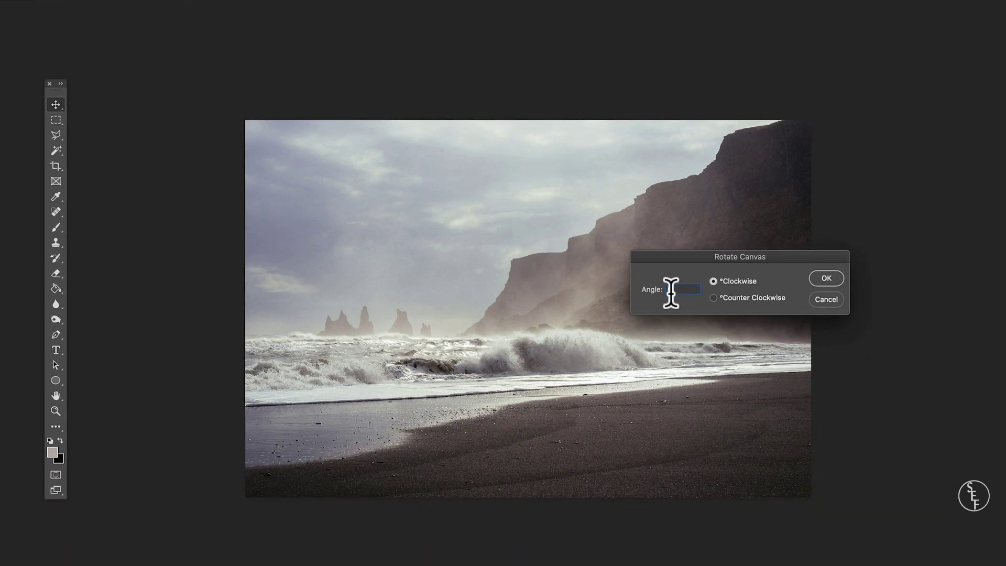
pyautogui.write('45')
pyautogui.click(827, 280)
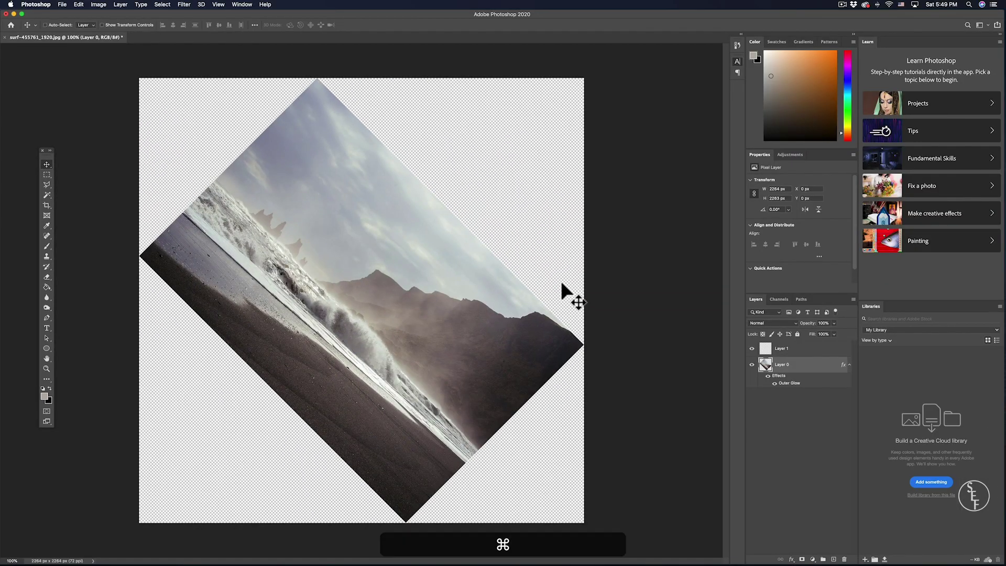
pyautogui.press('super+z')
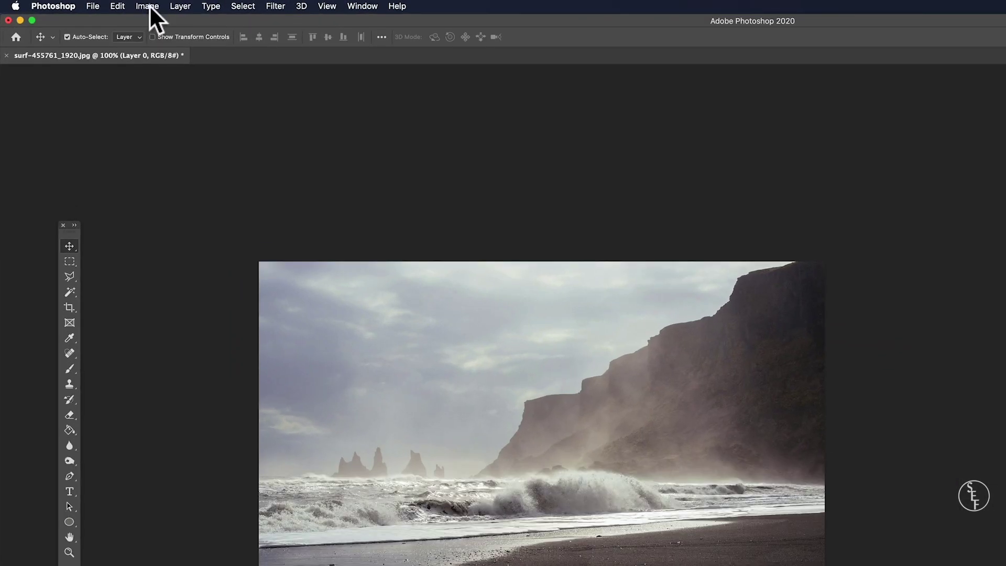
# Flip the whole canvas horizontally, then undo the flip.
pyautogui.click(128, 5)
pyautogui.moveTo(149, 104)
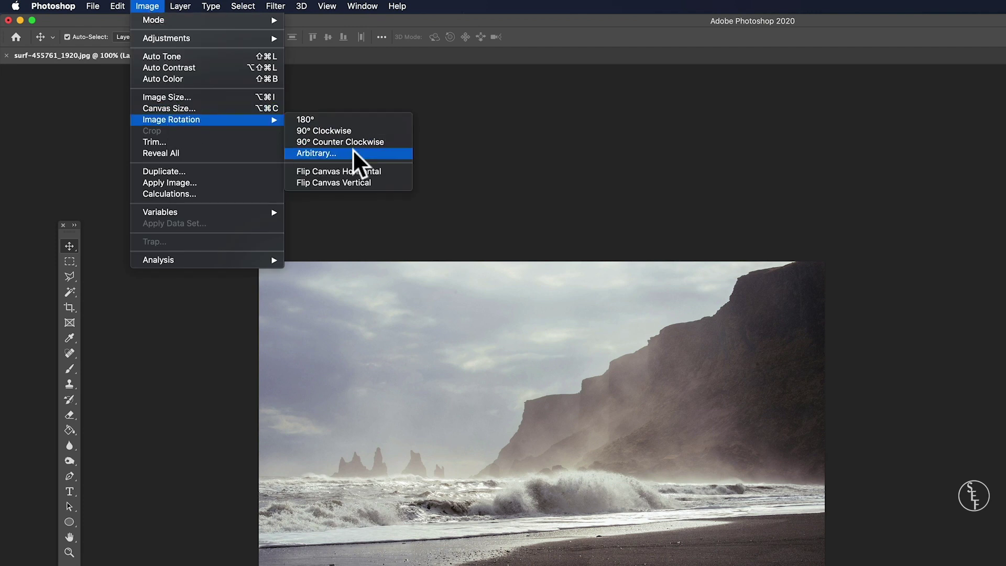
pyautogui.click(372, 169)
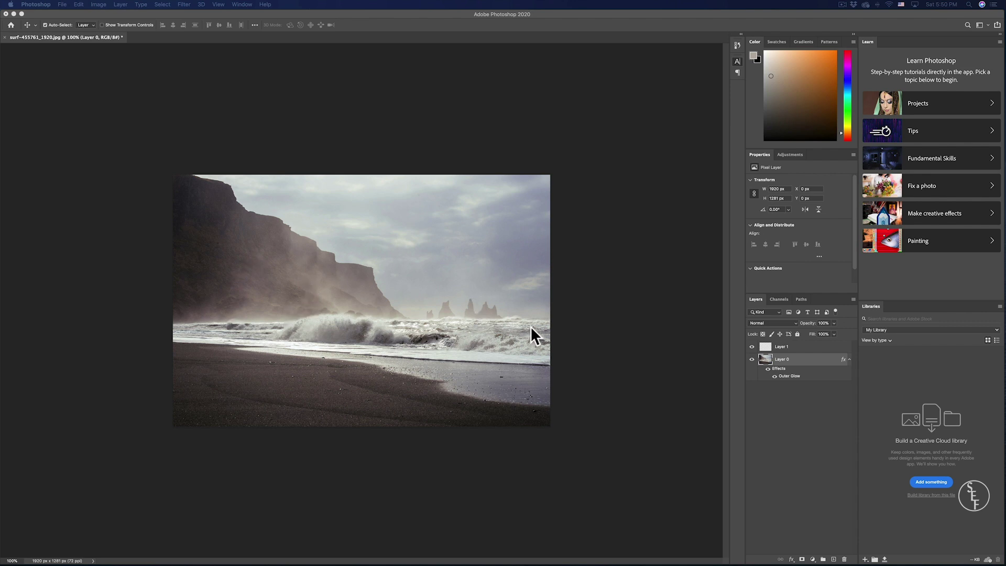
pyautogui.press('super+z')
pyautogui.click(445, 256)
pyautogui.press('super+z')
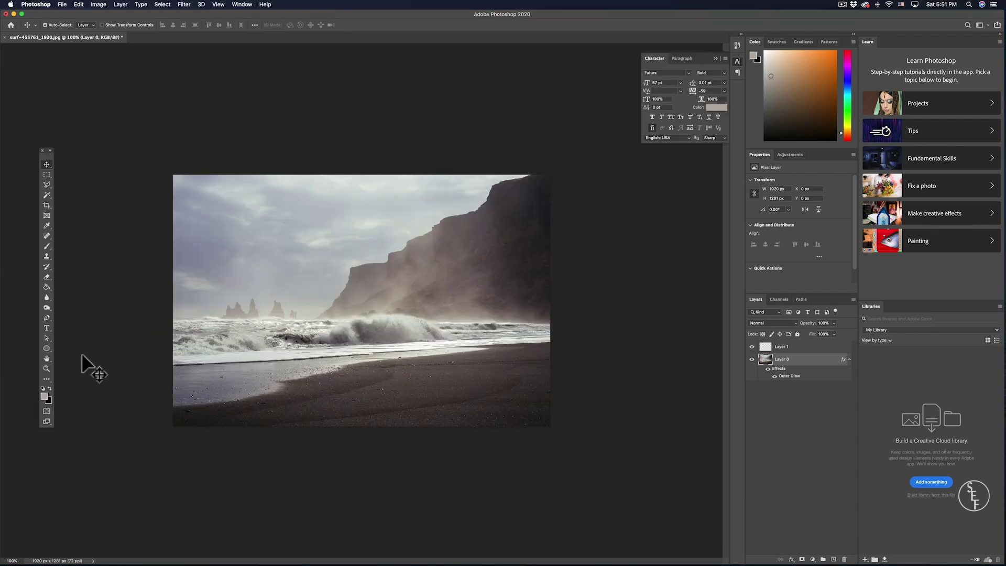
# Zoom to 300% on the sea stacks, select the small rock Layer 1, then zoom back to 100%.
pyautogui.click(47, 368)
pyautogui.click(295, 313)
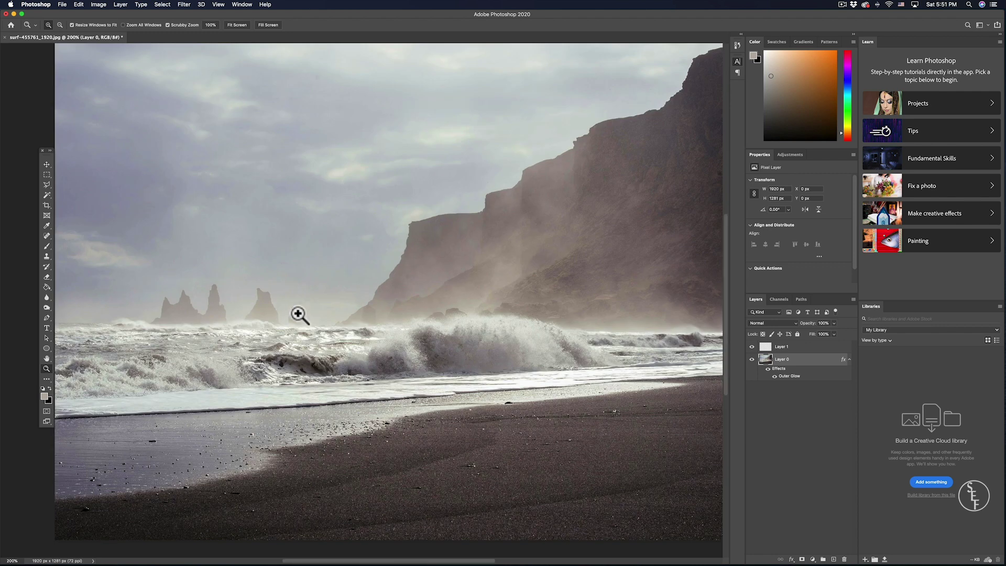
pyautogui.click(292, 317)
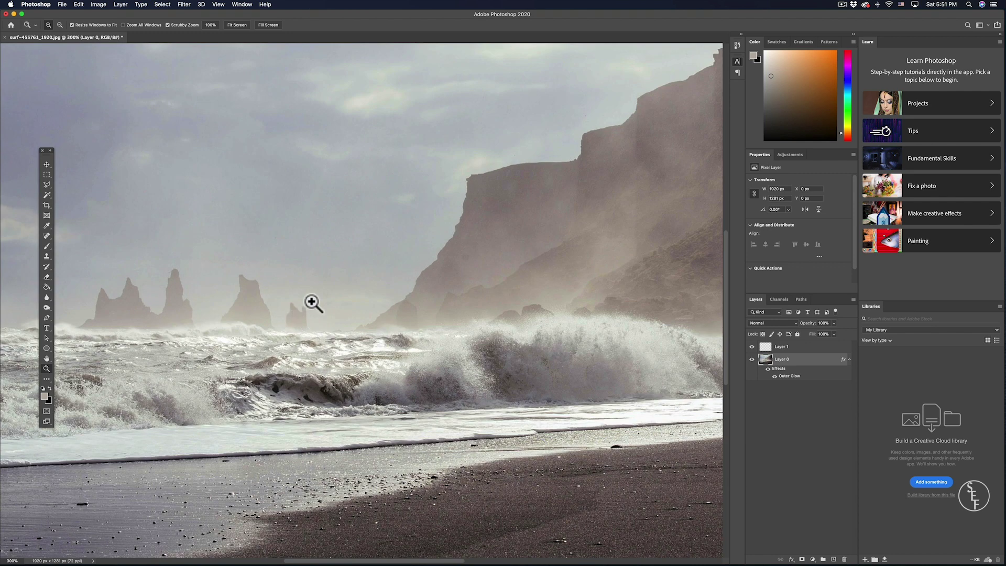
pyautogui.click(47, 165)
pyautogui.click(294, 310)
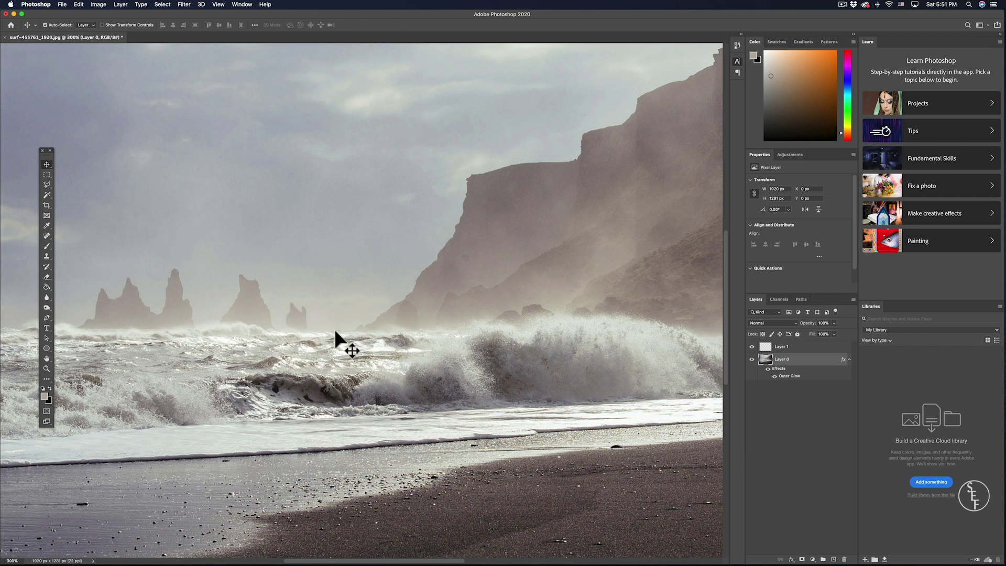
pyautogui.press('z')
pyautogui.keyDown('alt'); pyautogui.click(360, 326); pyautogui.keyUp('alt')
pyautogui.keyDown('alt'); pyautogui.click(360, 326); pyautogui.keyUp('alt')
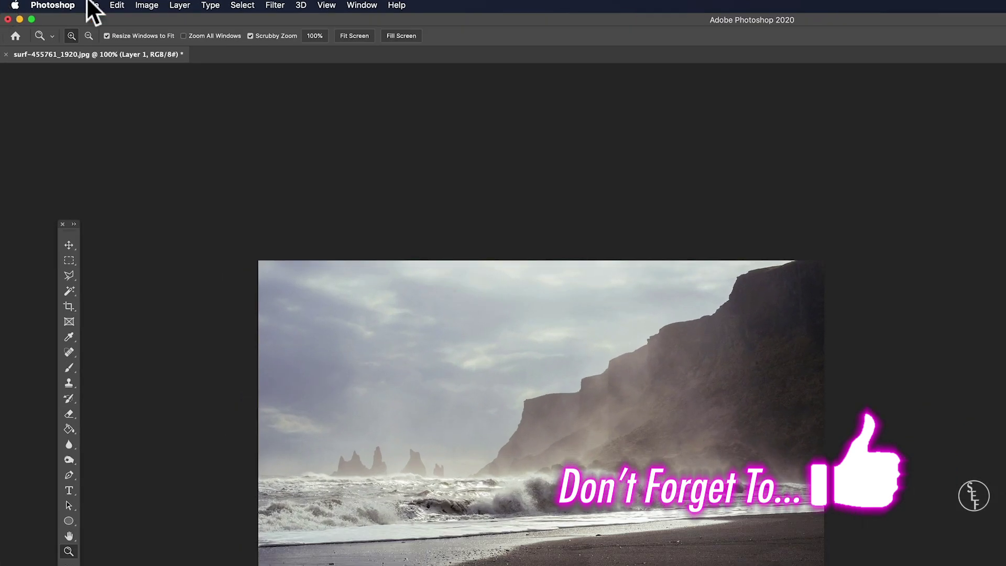
# Flip the small rock layer horizontally with Edit > Transform > Flip Horizontal.
pyautogui.click(79, 5)
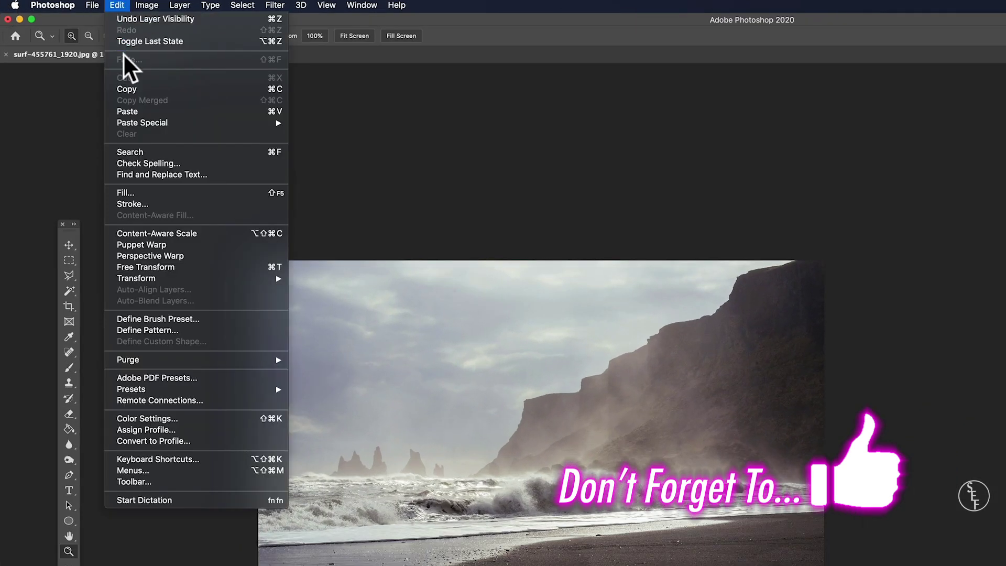
pyautogui.moveTo(158, 277)
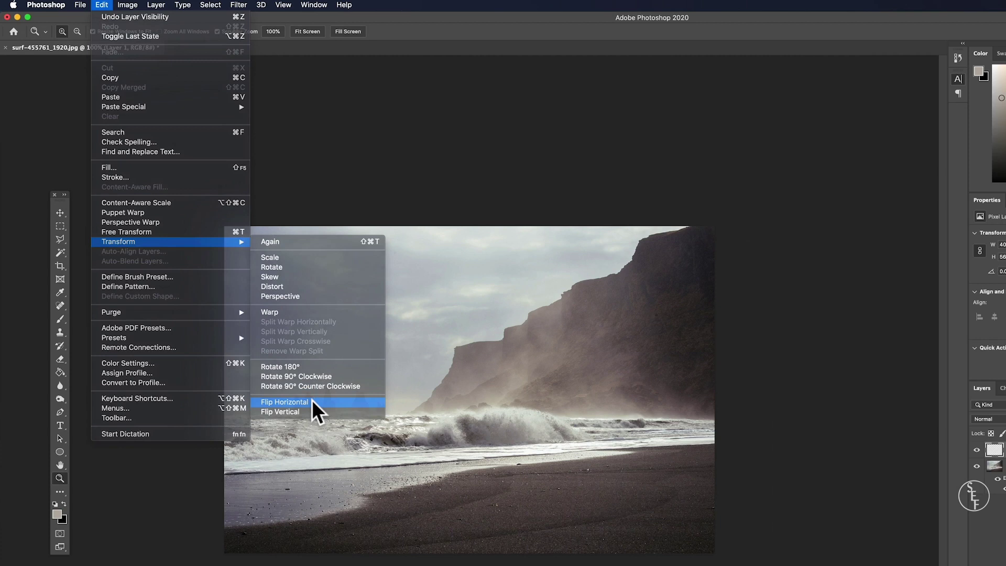
pyautogui.click(356, 465)
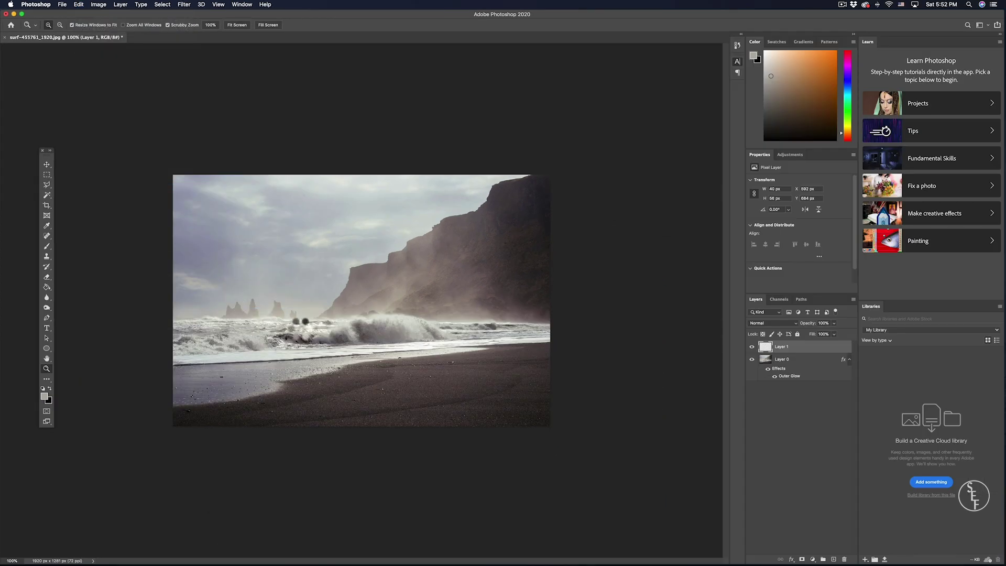
# Compare the flipped rock at 400%, zoom back to 100%, undo the flip, then zoom to 200%.
pyautogui.click(292, 321)
pyautogui.click(298, 321)
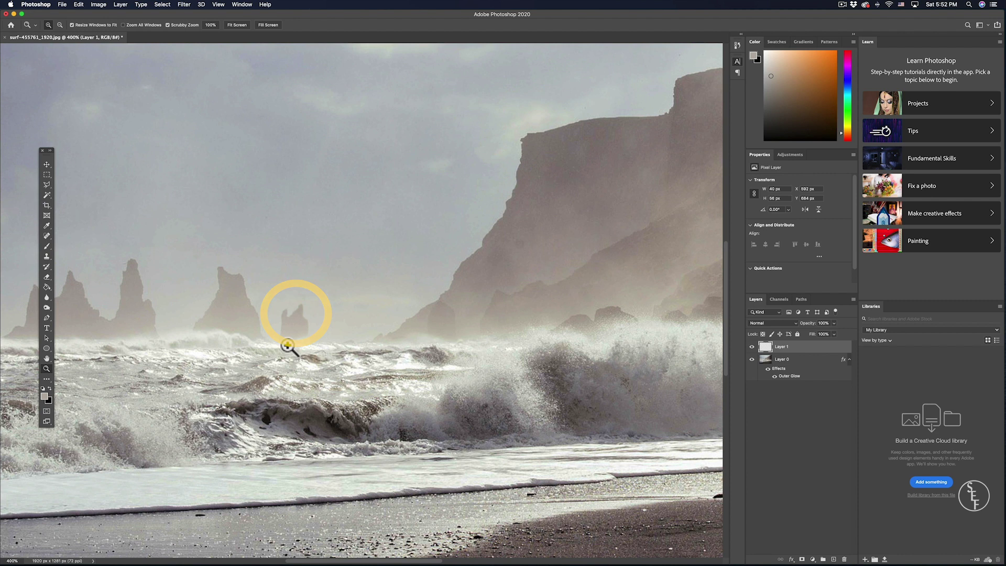
pyautogui.keyDown('alt'); pyautogui.click(316, 329); pyautogui.keyUp('alt')
pyautogui.keyDown('alt'); pyautogui.click(317, 329); pyautogui.keyUp('alt')
pyautogui.keyDown('alt'); pyautogui.click(316, 330); pyautogui.keyUp('alt')
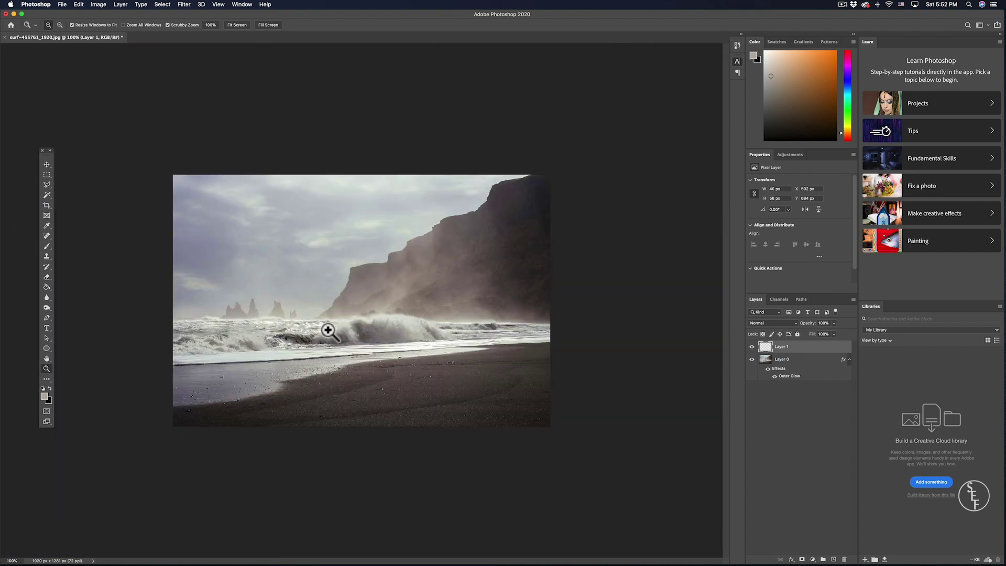
pyautogui.press('super+z')
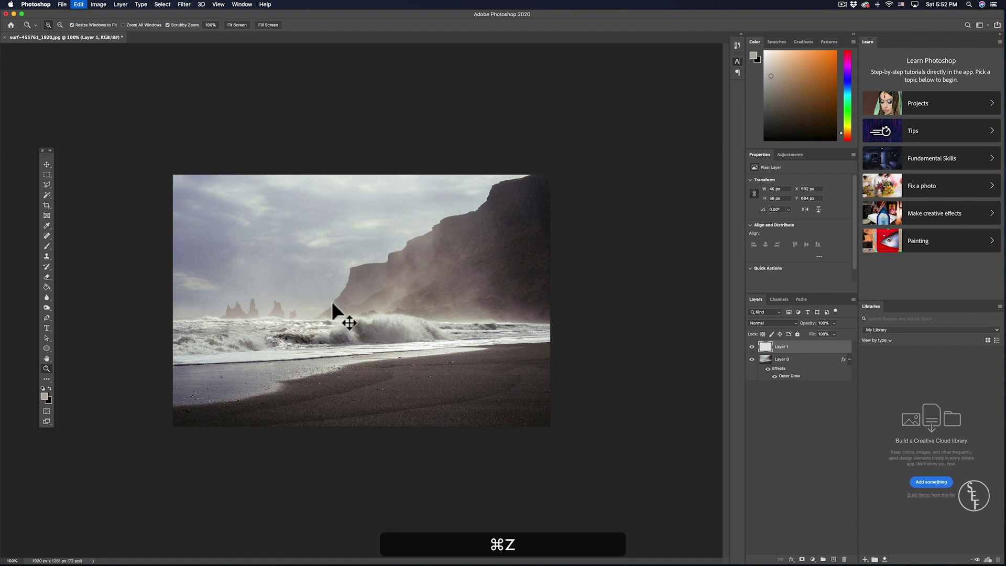
pyautogui.click(301, 317)
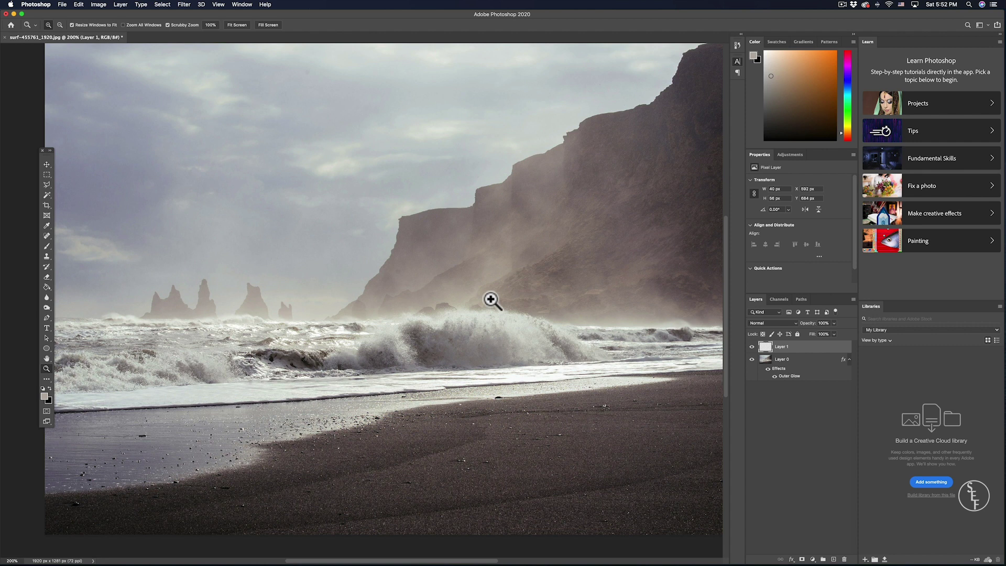
# Free-transform the small rock, rotating it about -95° and scaling it to roughly 29 × 41, then commit.
pyautogui.press('super+t')
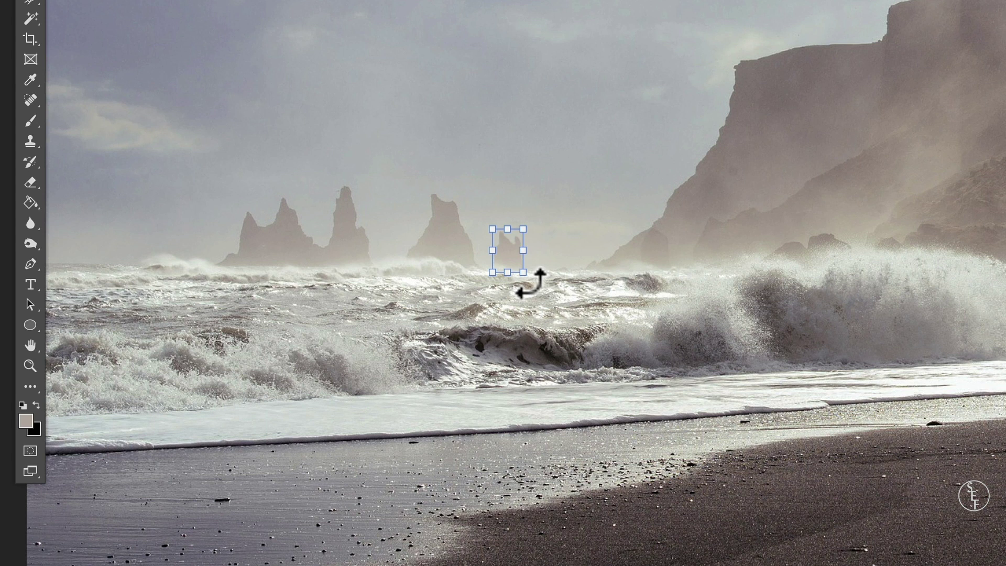
pyautogui.moveTo(531, 283); pyautogui.dragTo(529, 215)
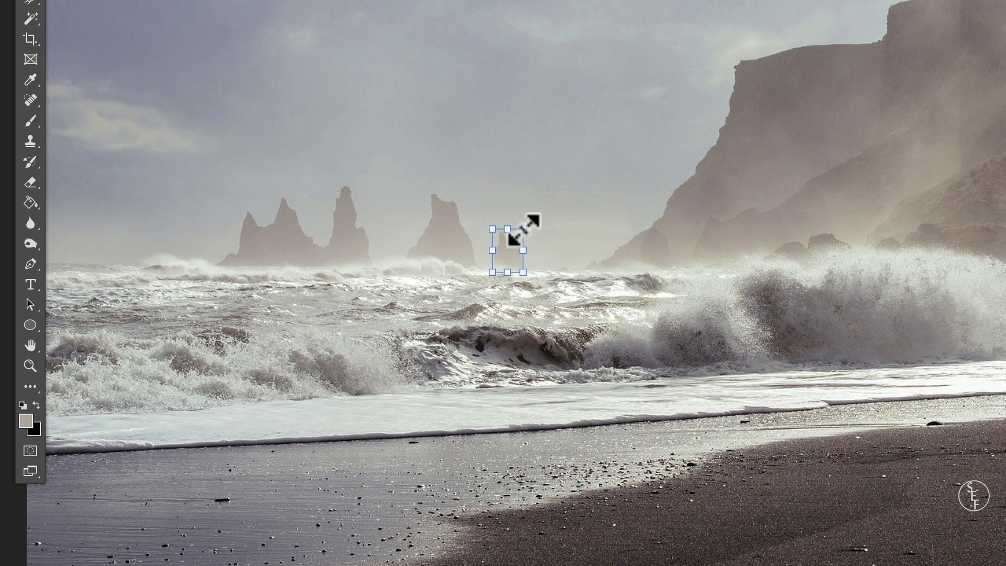
pyautogui.moveTo(524, 229); pyautogui.dragTo(647, 110)
pyautogui.moveTo(566, 157); pyautogui.dragTo(552, 166)
pyautogui.moveTo(533, 215); pyautogui.dragTo(521, 234)
pyautogui.press('Return')
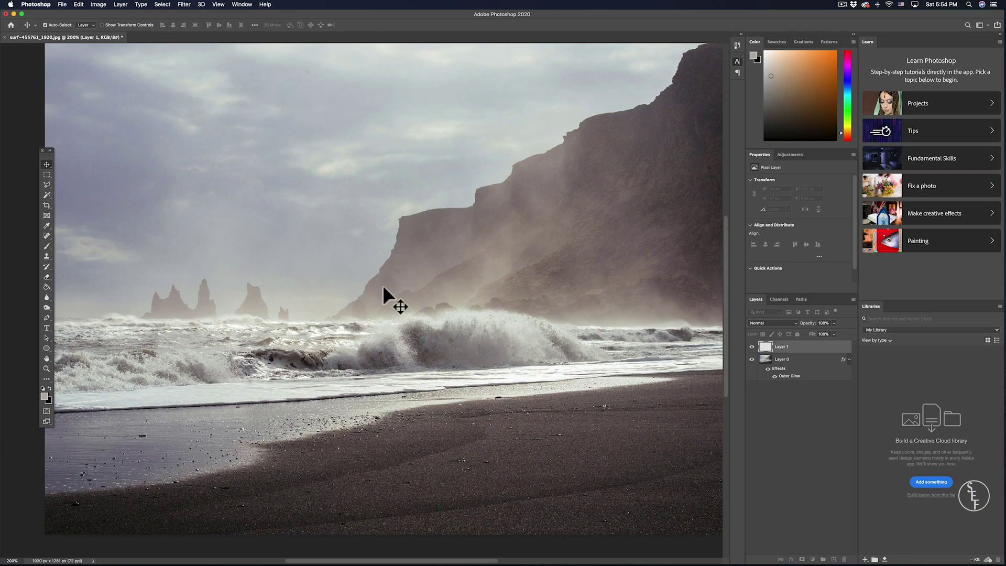